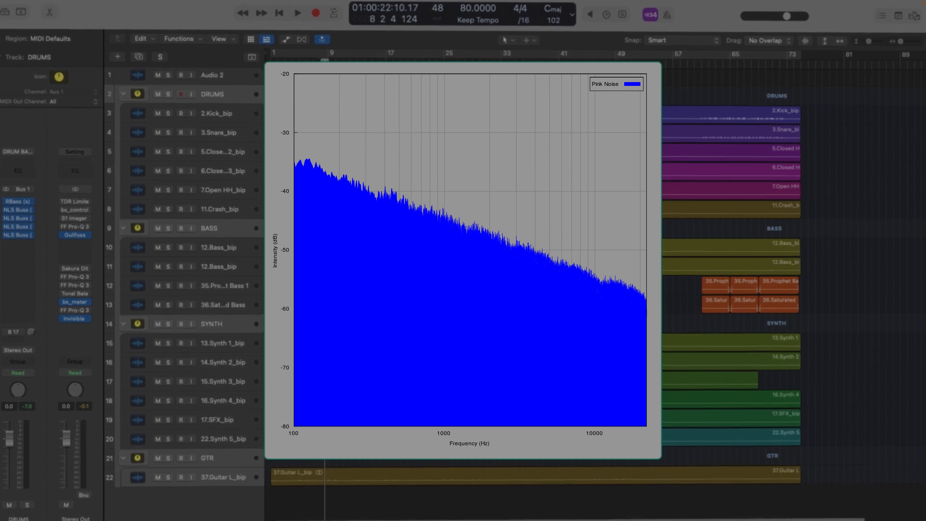
Select the Audio 2 track and open its first empty audio effect slot
left_click(210, 74)
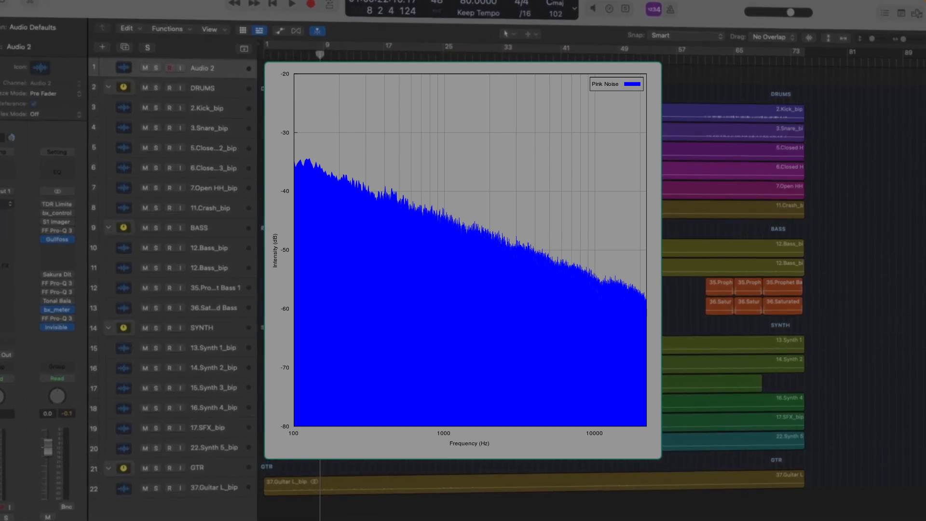
left_click(4, 203)
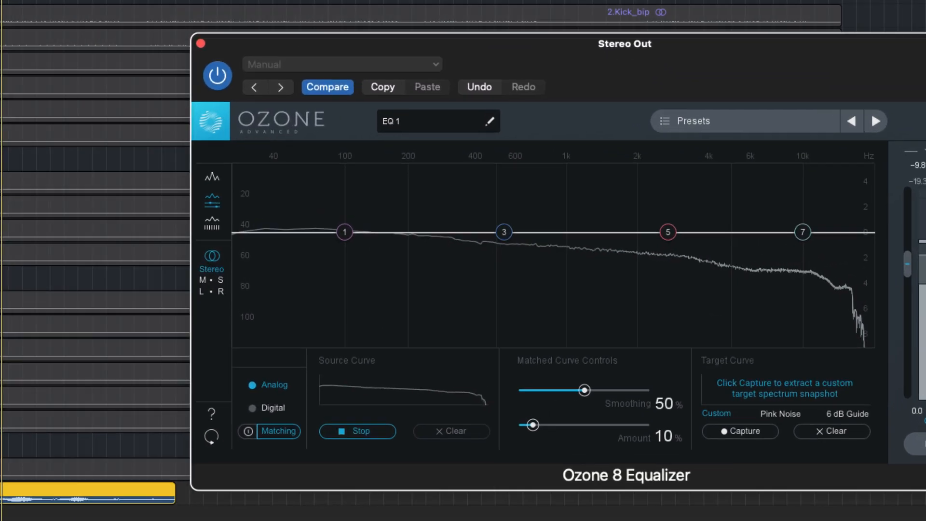
Finish capturing the source curve in Ozone 8 Equalizer's matching mode, and capture the pink noise as the target curve
left_click(350, 434)
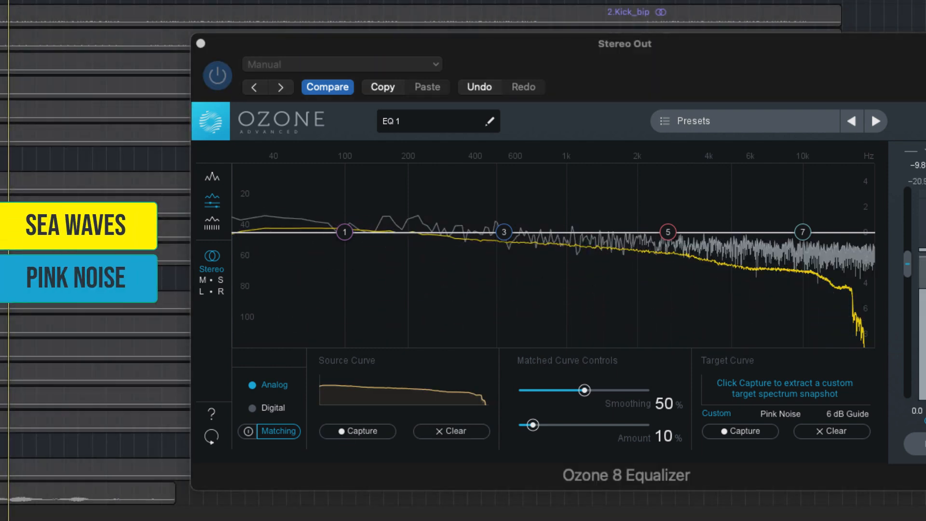
left_click(738, 431)
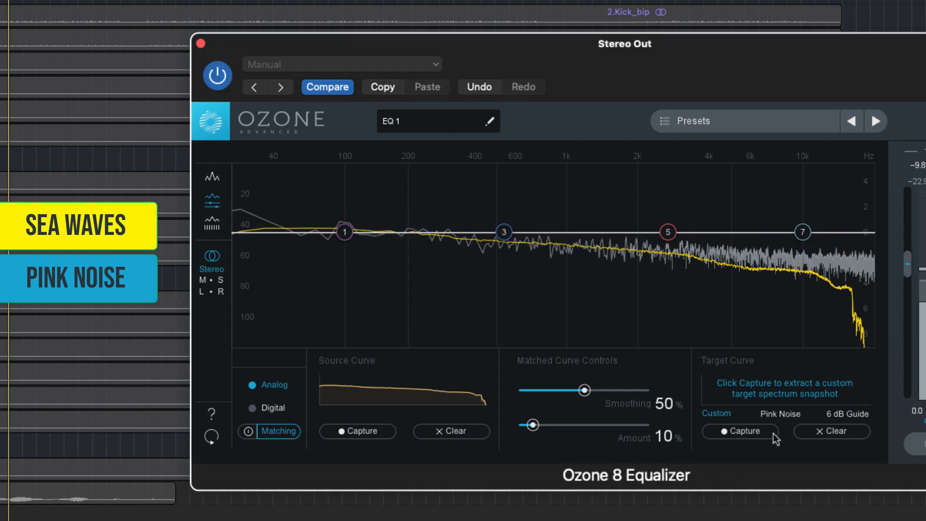
left_click(754, 433)
left_click(754, 434)
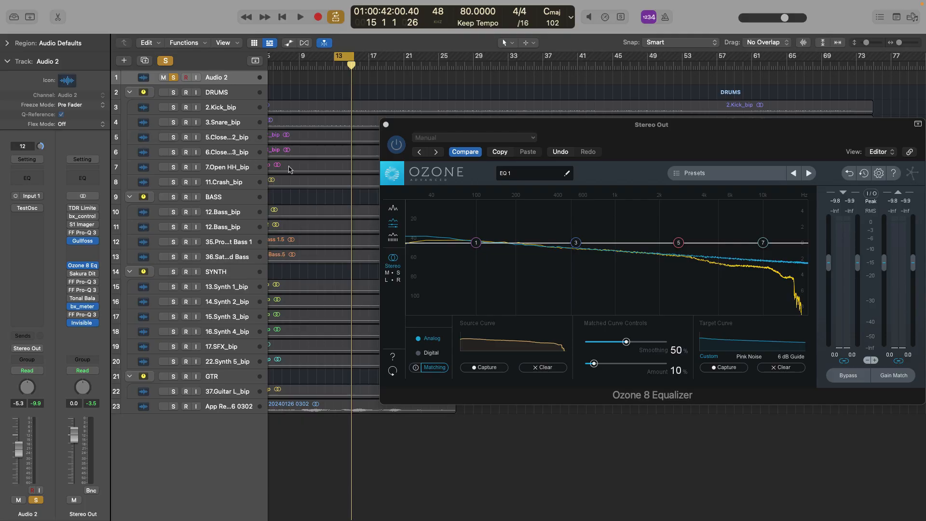
Close the Ozone 8 Equalizer on Stereo Out and unsolo the Audio 2 track
left_click(386, 125)
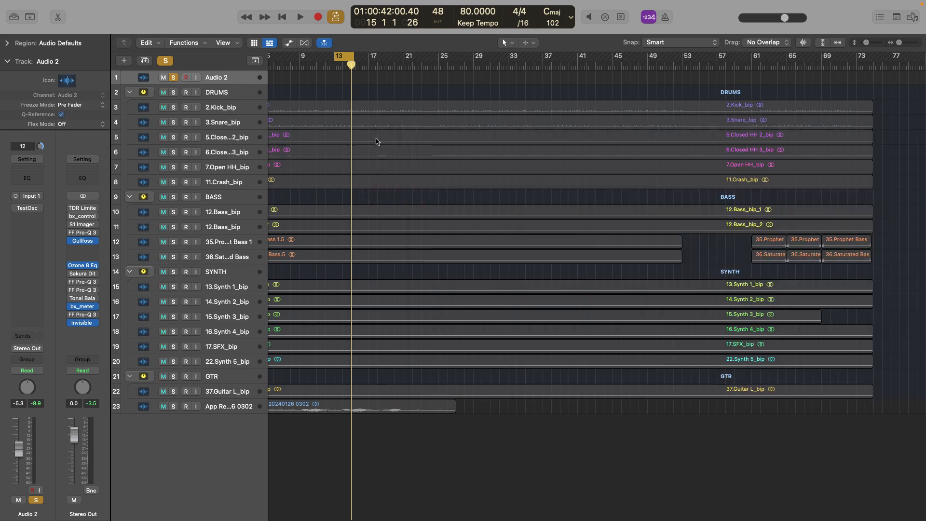
left_click(83, 266)
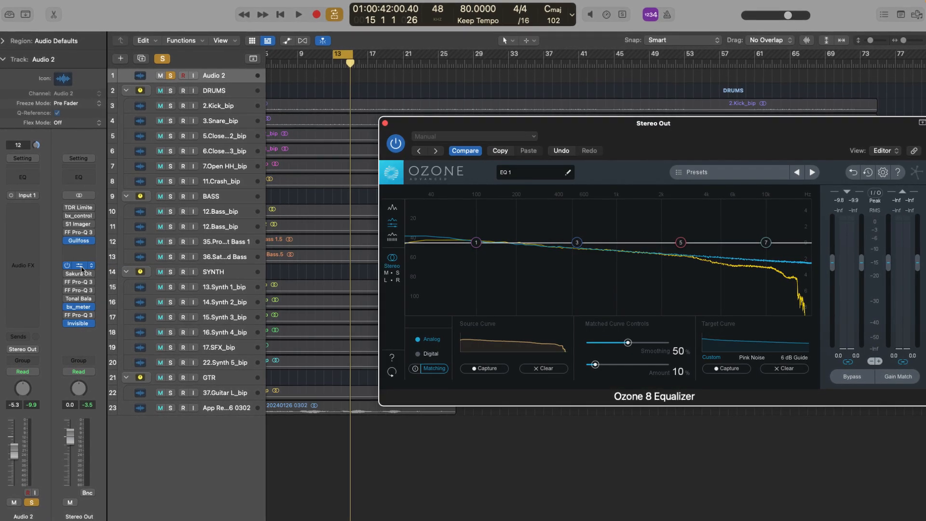
left_click(82, 267)
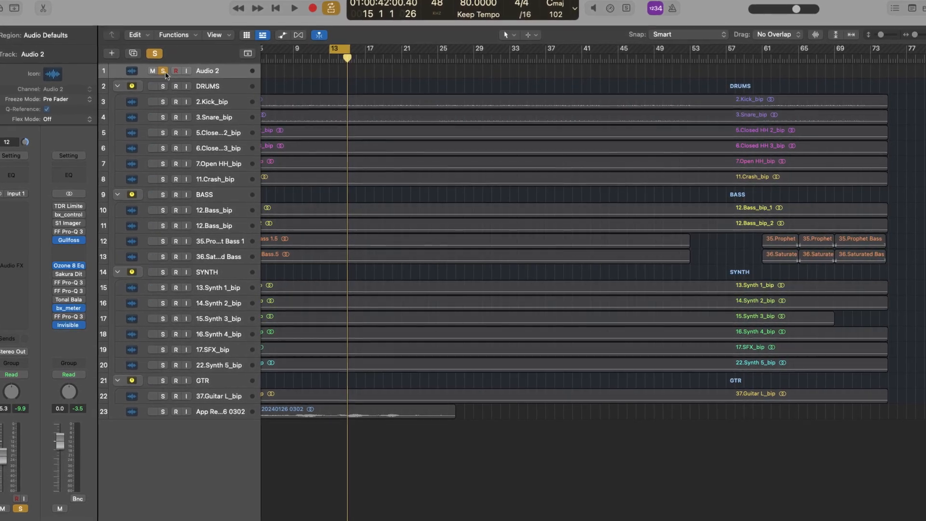
left_click(166, 73)
Enlarge the track height so the drum tracks show volume controls and stereo waveforms
scroll(230, 154, "up", 5)
scroll(228, 155, "down", 1)
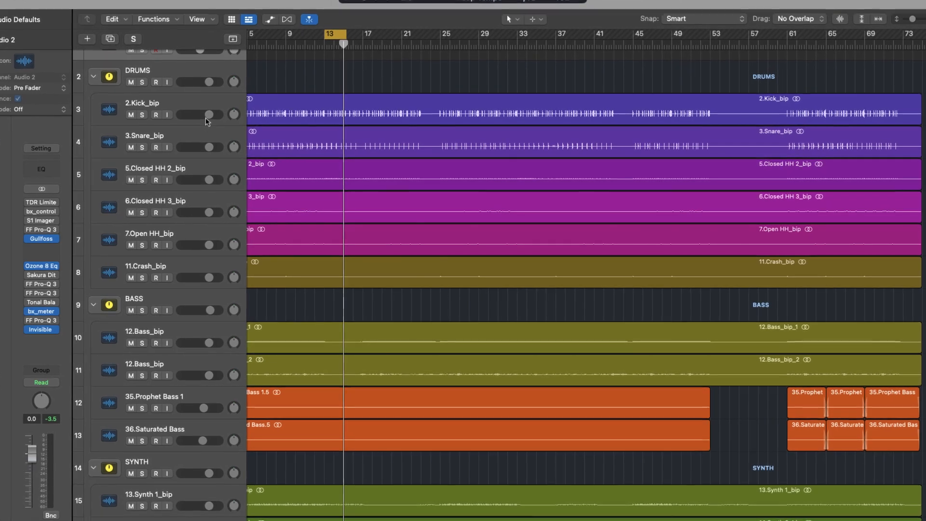
scroll(207, 125, "down", 3)
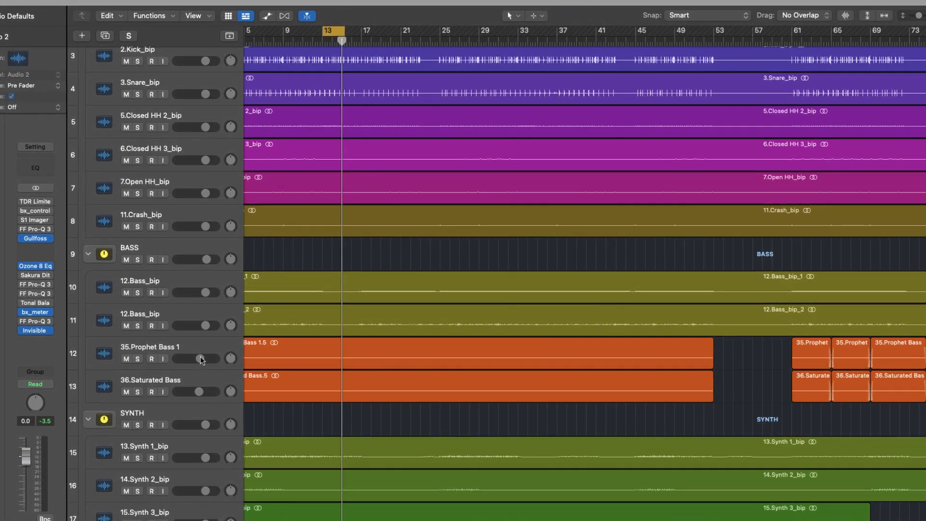
scroll(201, 360, "up", 3)
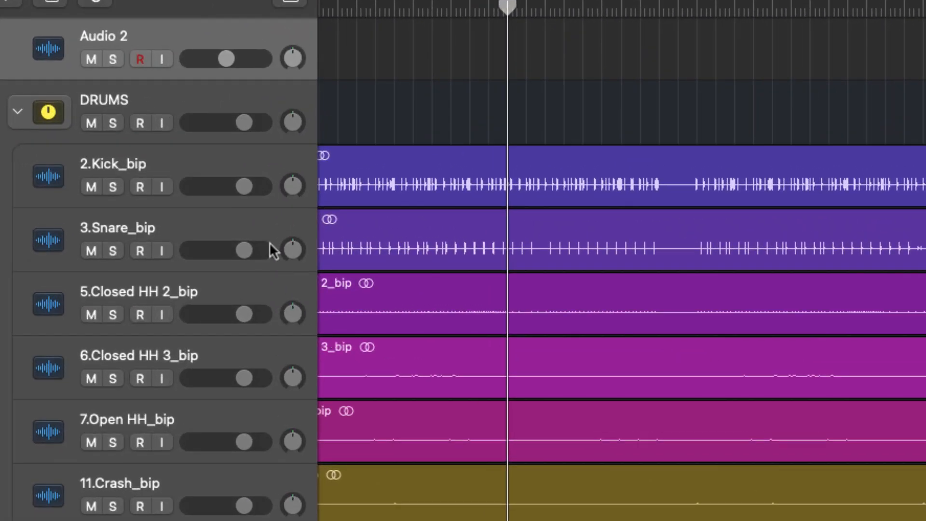
key("super+Down")
key("super+Down")
key("super+Down")
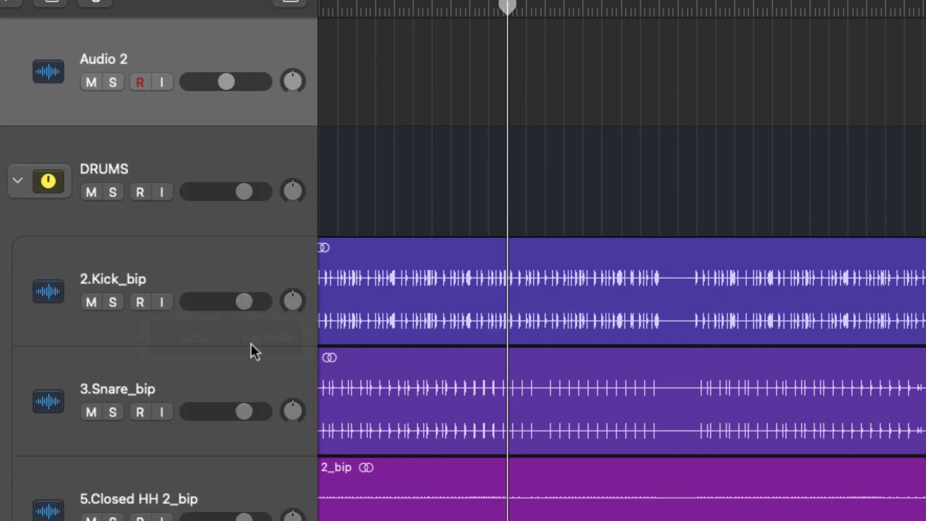
Select the 3.Snare_bip track, view its channel strip in the mixer, and close the mixer
left_click(256, 424)
key("x")
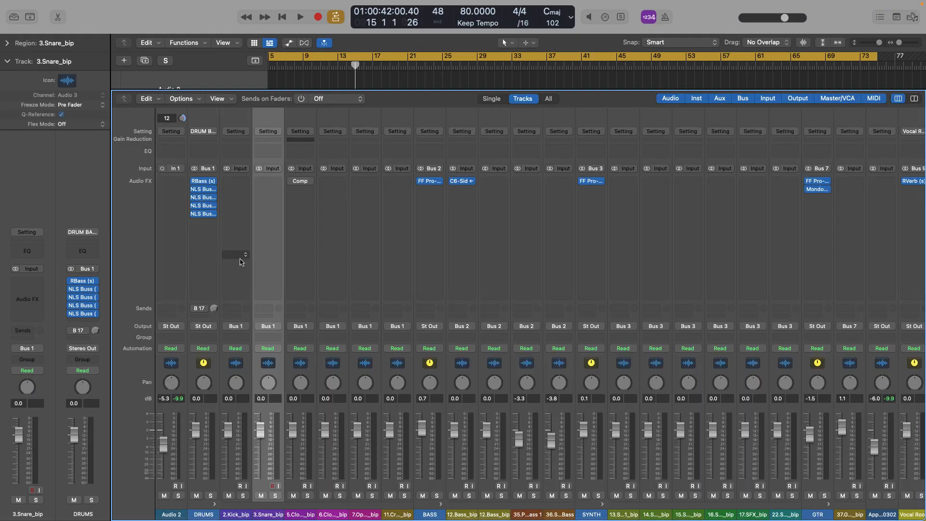
key("x")
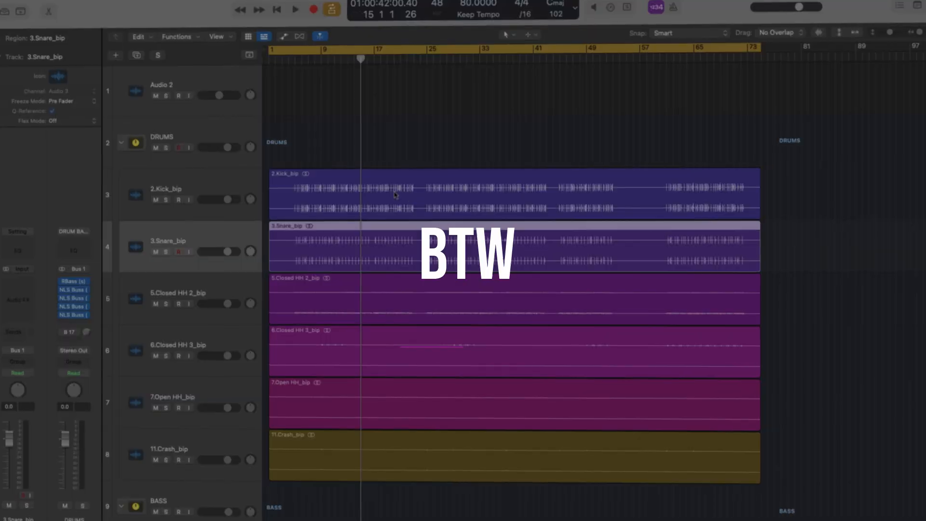
Set the cycle range to bars 5 to 11
left_click_drag(323, 51, 354, 35)
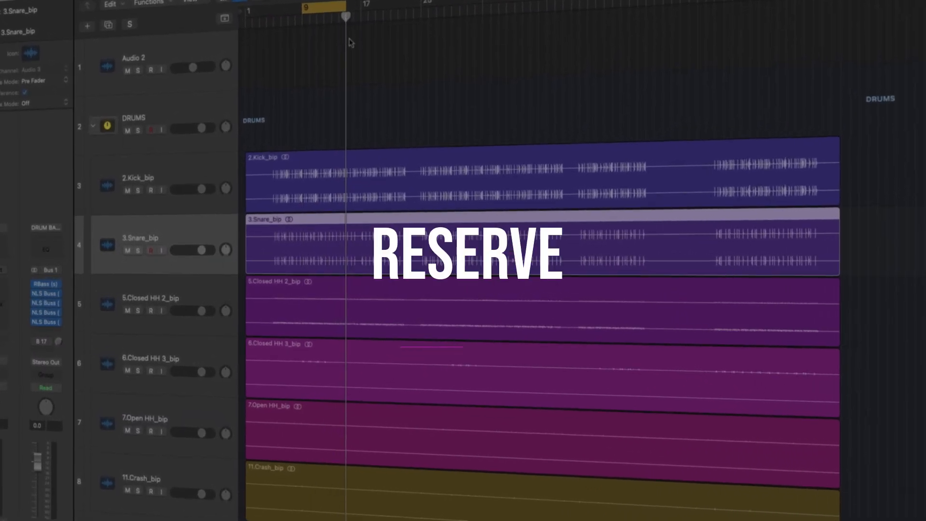
scroll(336, 25, "up", 5)
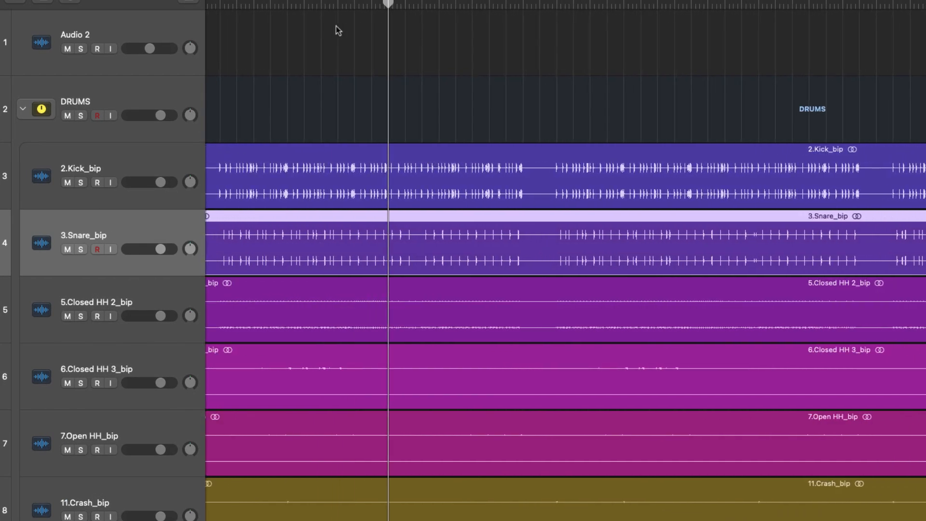
scroll(336, 28, "left", 2)
scroll(335, 20, "left", 3)
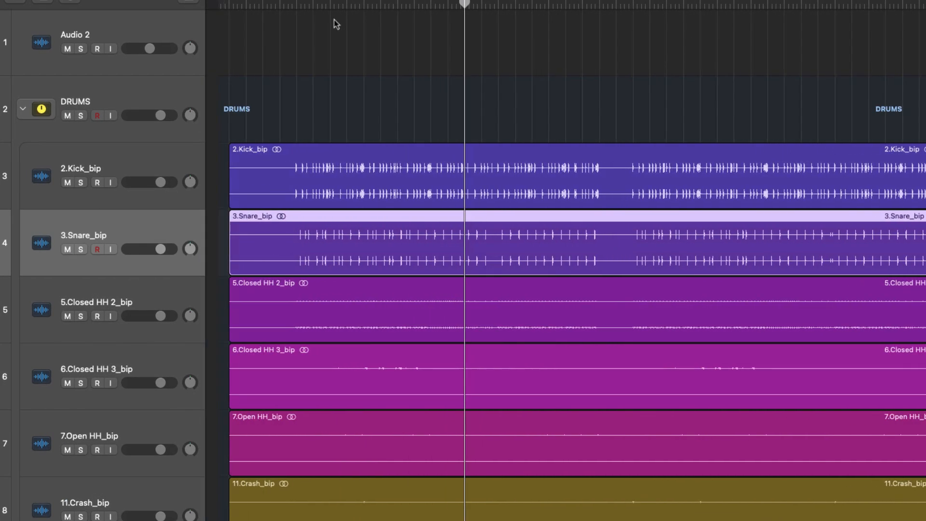
left_click_drag(409, 1, 343, 1)
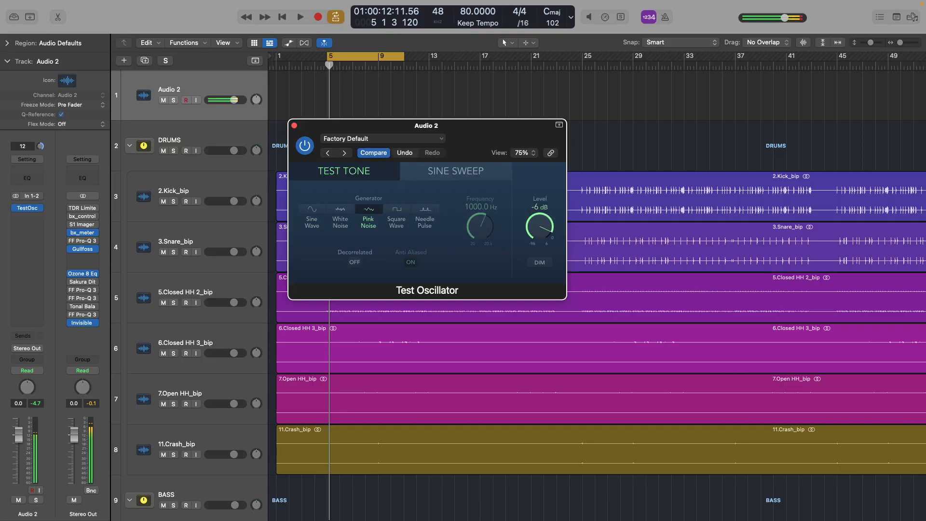
Open bx_meter on Stereo Out and move the Test Oscillator window aside to read the pink noise level
left_click(83, 235)
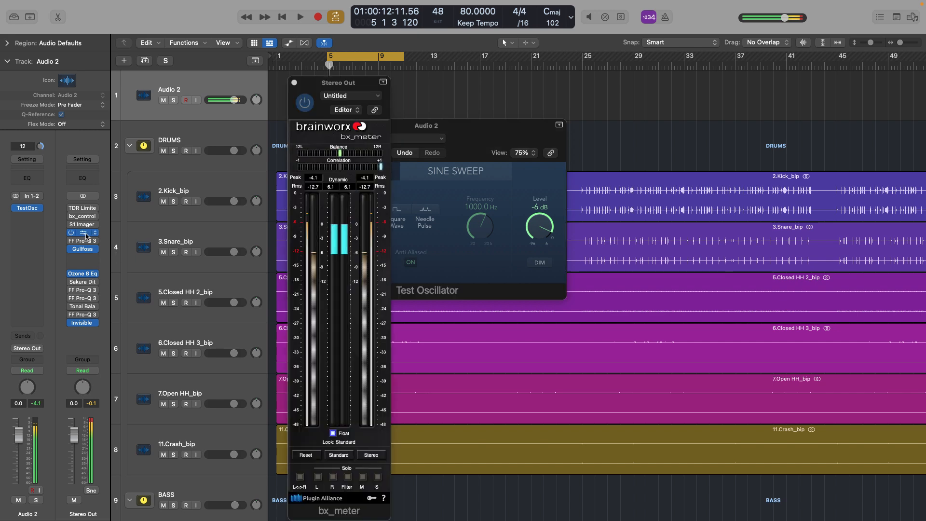
left_click_drag(452, 134, 720, 134)
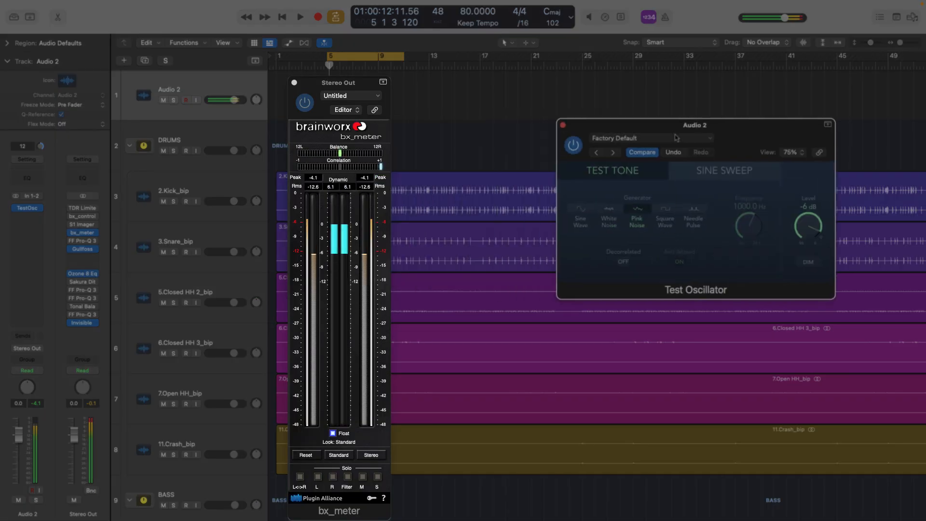
left_click(352, 83)
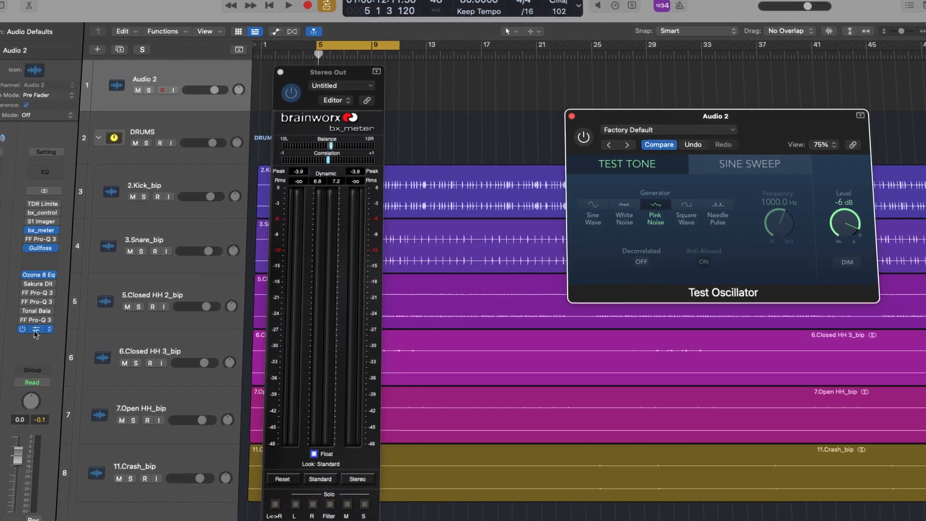
Lower the Invisible Limiter's input gain on Stereo Out to 5.61 dB and close the plug-in
left_click(62, 326)
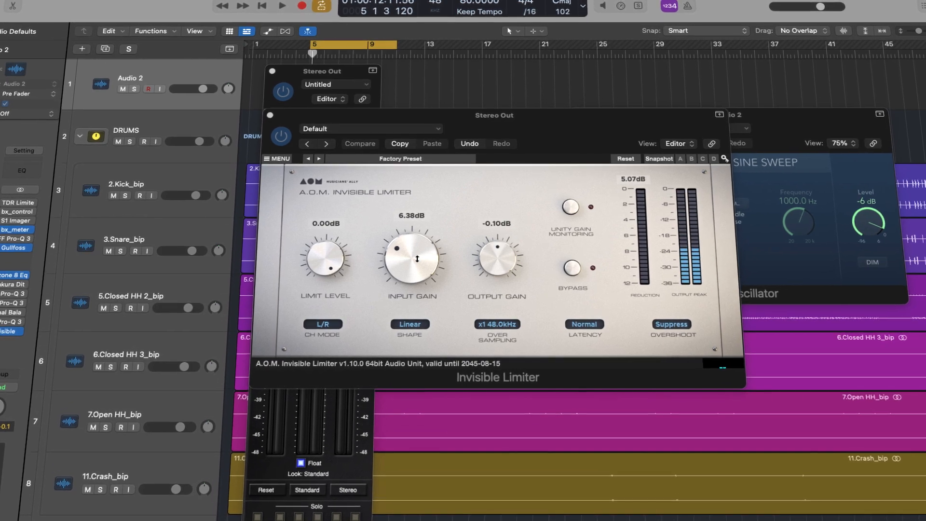
left_click_drag(396, 261, 396, 269)
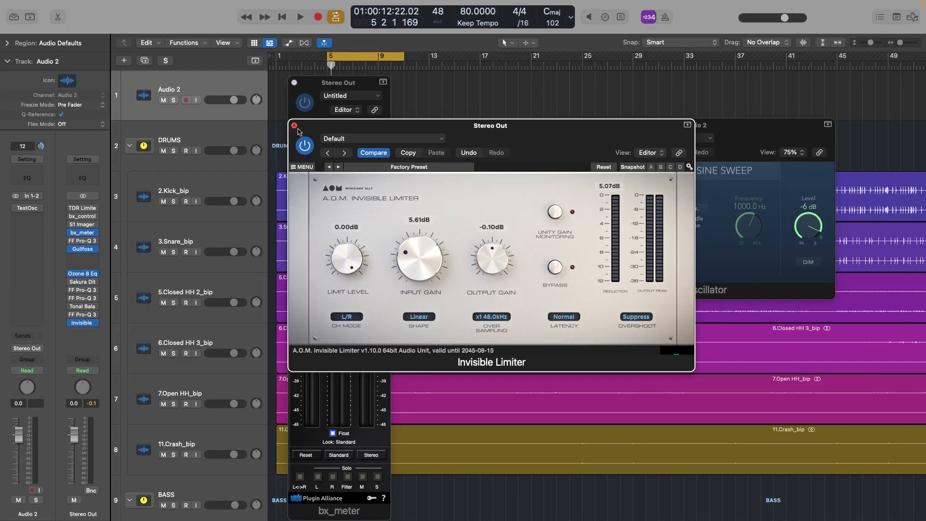
left_click(267, 115)
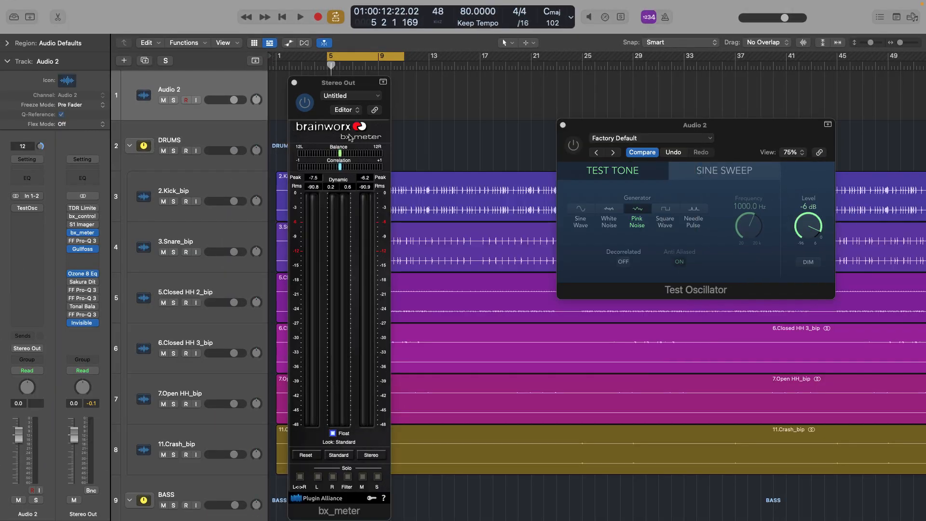
Close the bx_meter window, reduce the track height, and move the bx_meter insert to the end of Stereo Out's effects chain
left_click(294, 83)
key("super+Up")
key("super+Up")
key("super+Up")
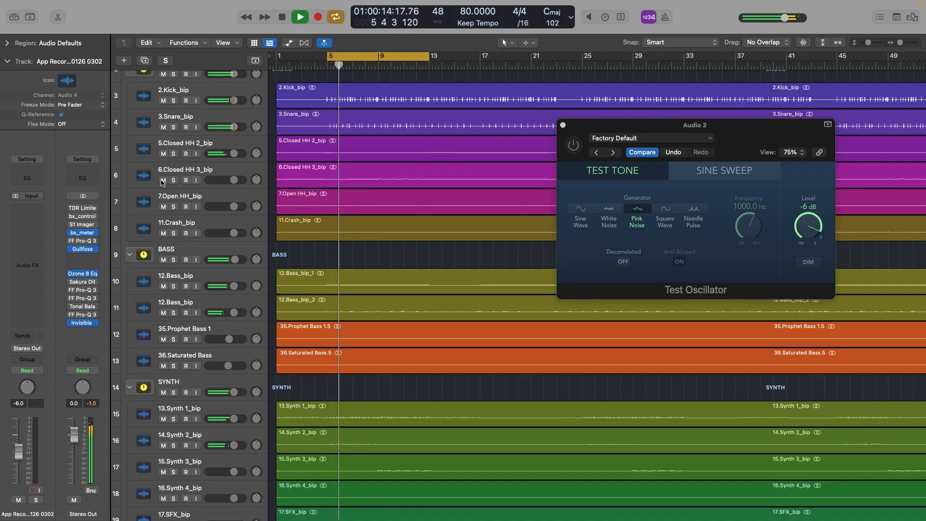
left_click_drag(86, 229, 84, 322)
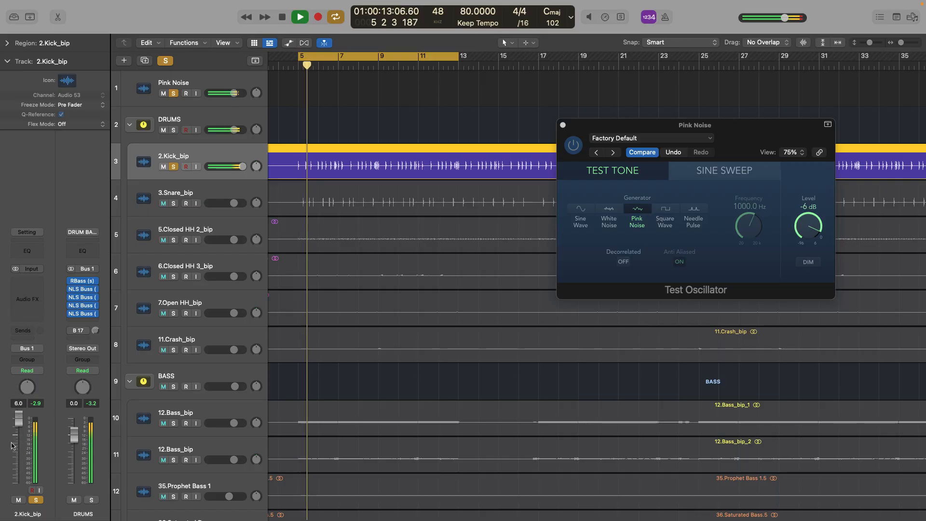
Lower the 2.Kick_bip volume to -0.5 dB against the pink noise, and switch off solo on the kick and snare tracks
left_click_drag(18, 419, 18, 437)
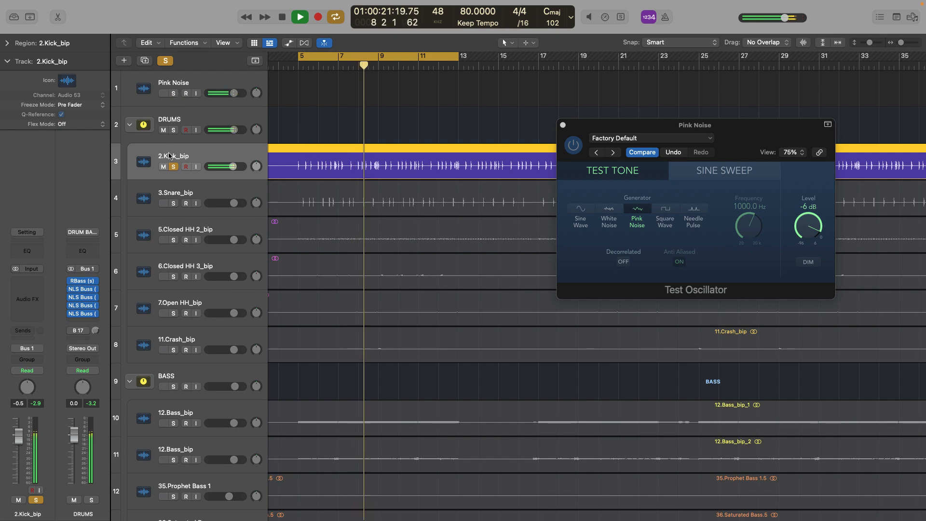
left_click(173, 167)
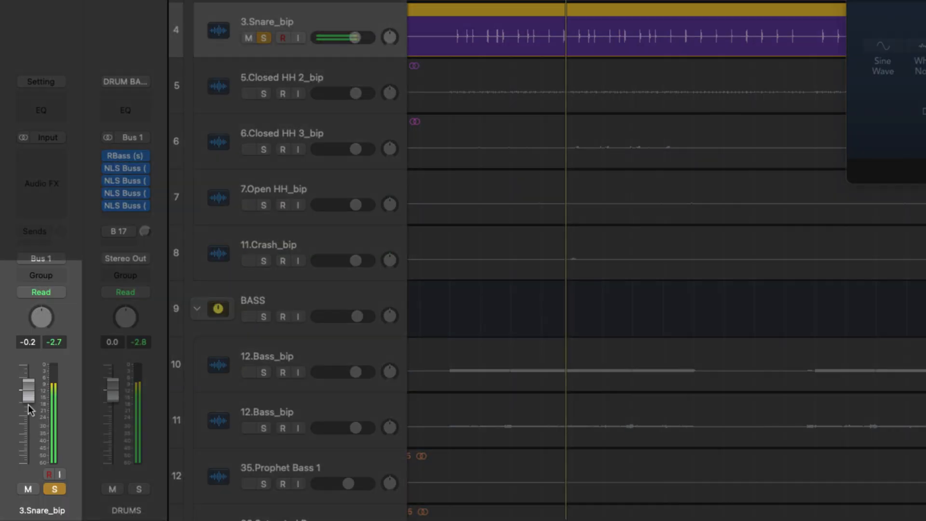
left_click(55, 489)
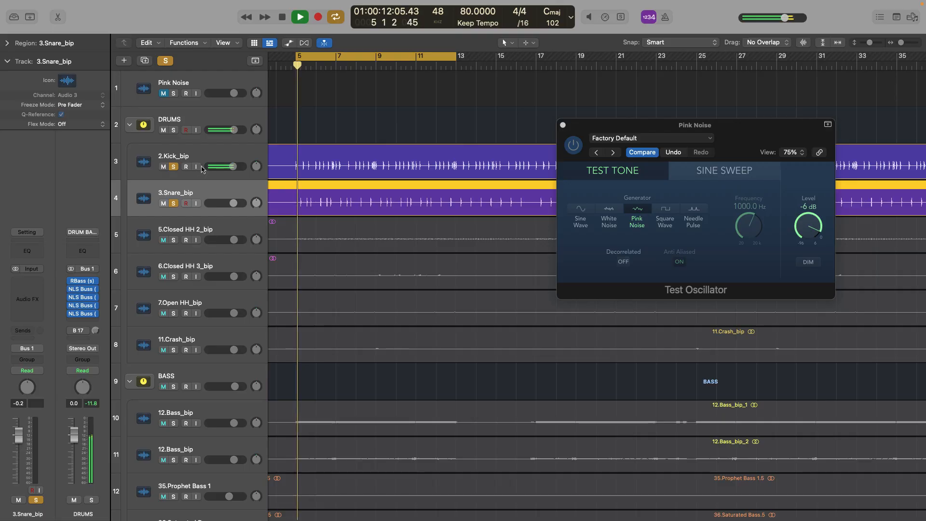
Solo Pink Noise, try raising the 5.Closed HH 2_bip region gain to +9.1 dB, and lower it again
left_click(177, 97)
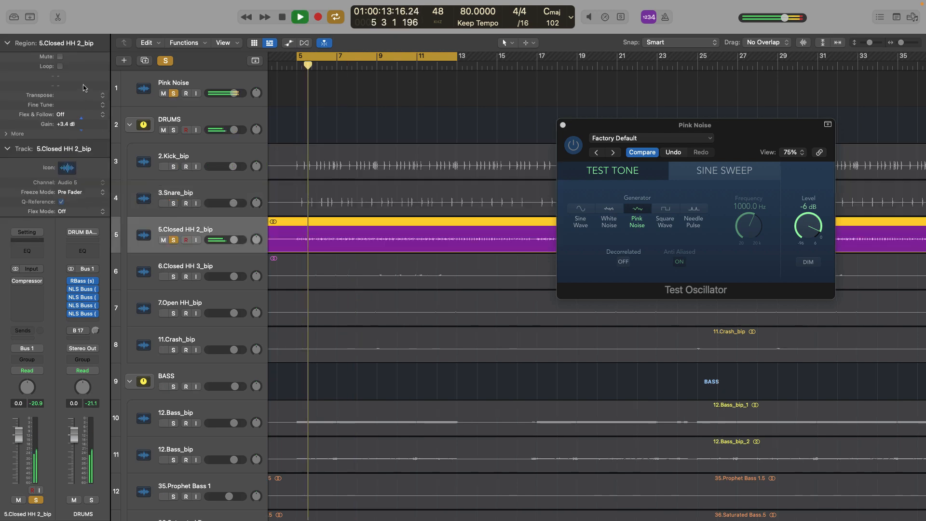
left_click_drag(83, 88, 97, 9)
left_click_drag(64, 126, 70, 153)
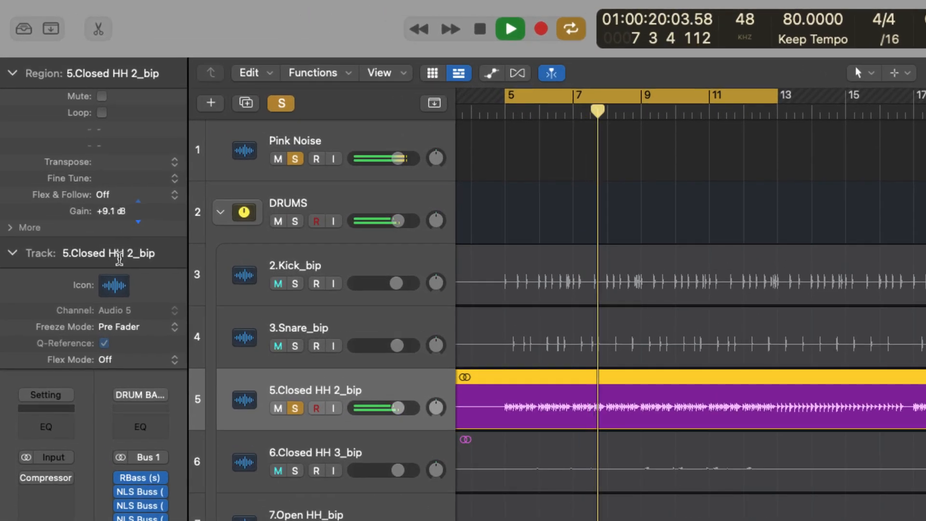
left_click_drag(119, 259, 123, 295)
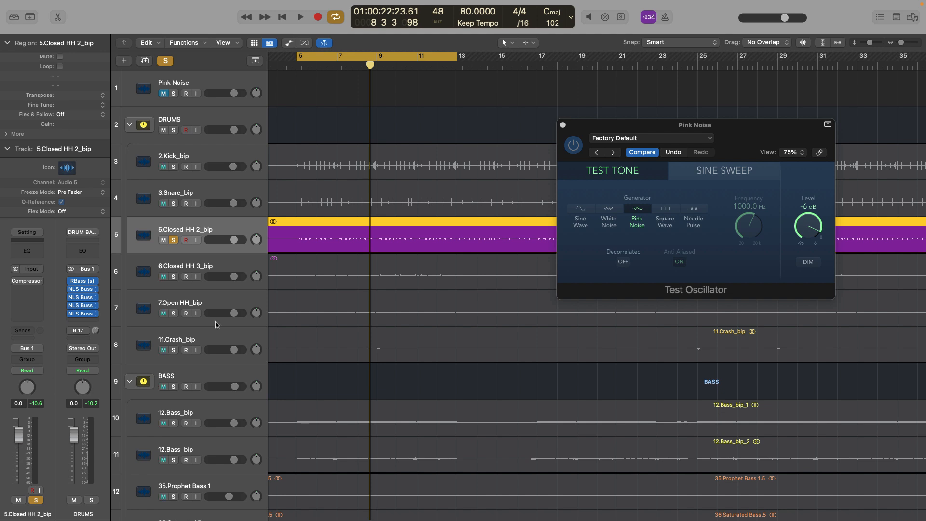
Solo Pink Noise alongside 11.Crash_bip and raise the crash region's gain to +11.6 dB
key("space")
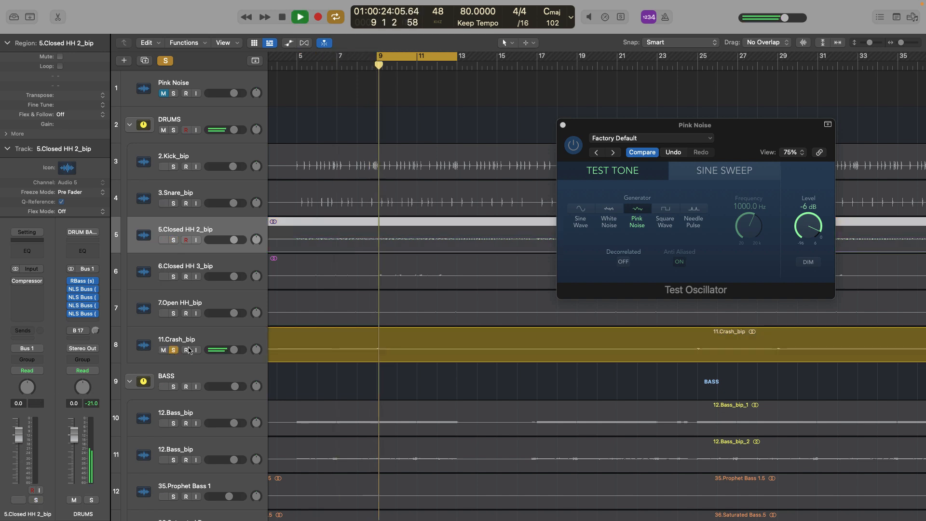
left_click(174, 94)
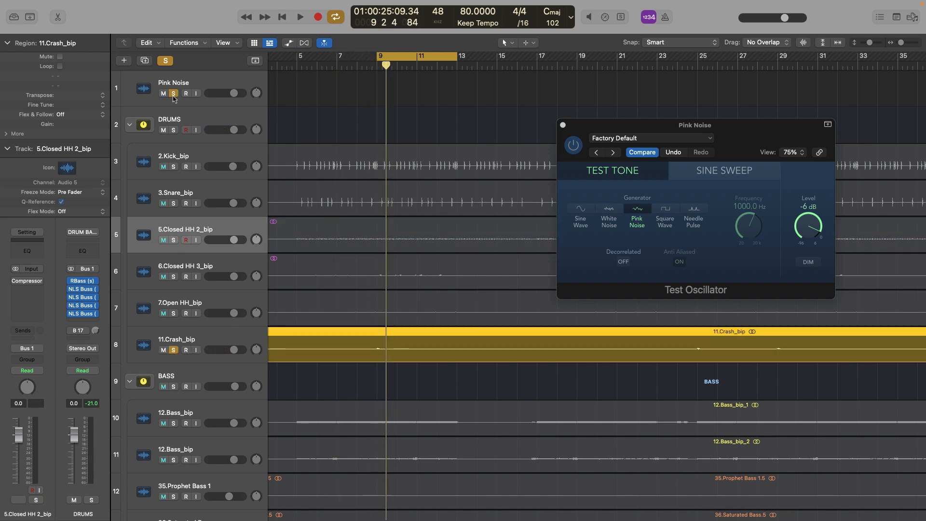
left_click(358, 371)
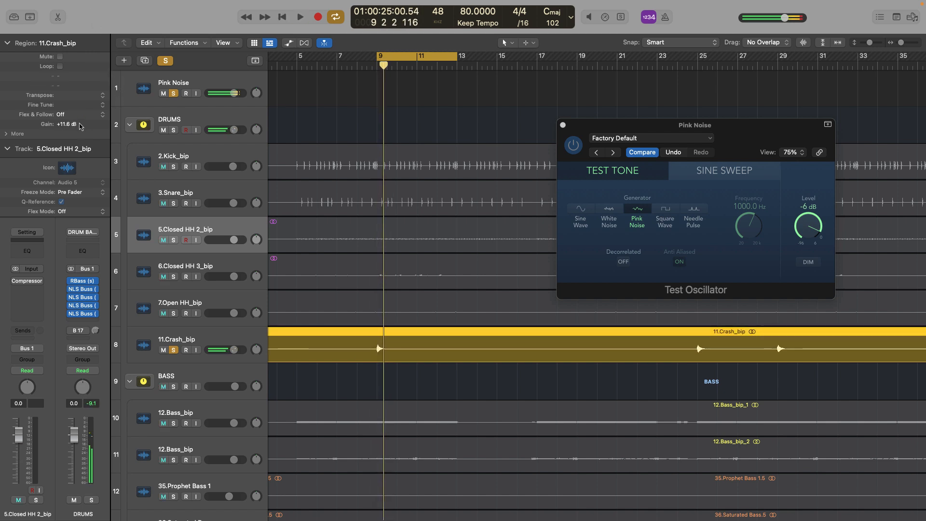
Switch off solo on Pink Noise, then nudge the soloed BASS bus level up and back down to balance it
key("space")
left_click(173, 94)
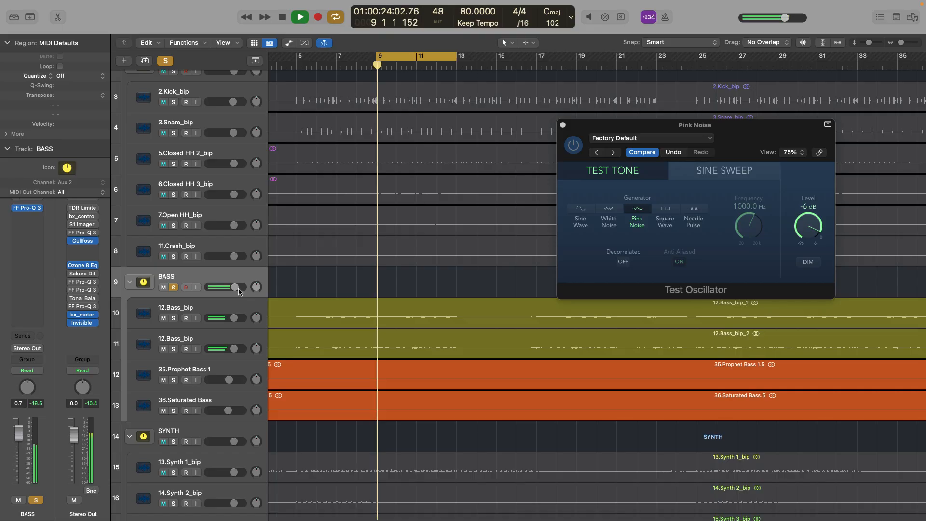
scroll(182, 125, "up", 3)
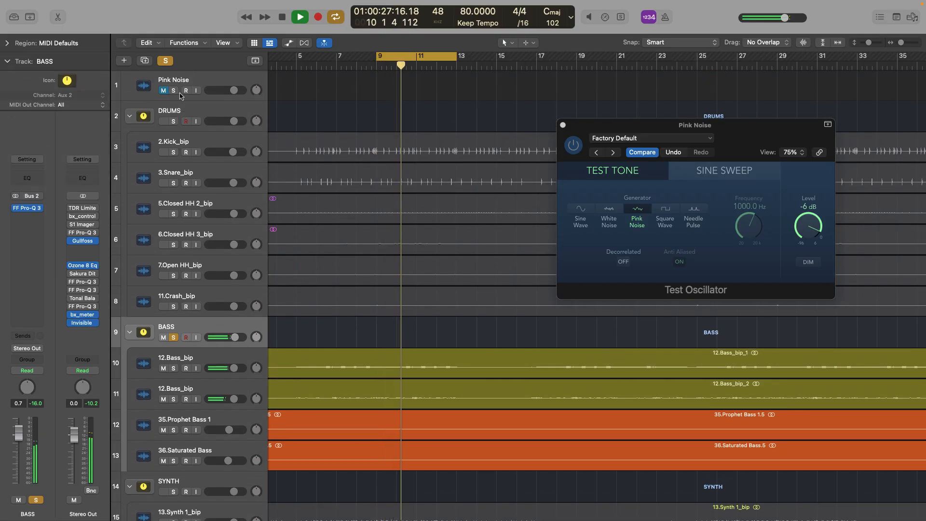
left_click_drag(18, 433, 18, 429)
mouse_move(18, 429)
left_mouse_down()
mouse_move(18, 419)
mouse_move(27, 444)
mouse_move(19, 432)
left_mouse_up()
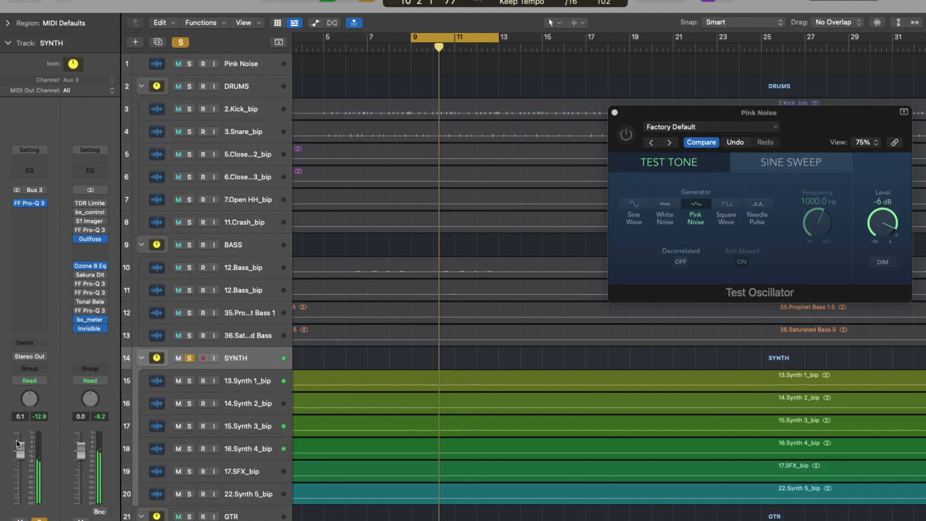
Raise the soloed SYNTH bus level to +6.0 dB and solo Pink Noise alongside it for comparison
left_click_drag(17, 444, 19, 428)
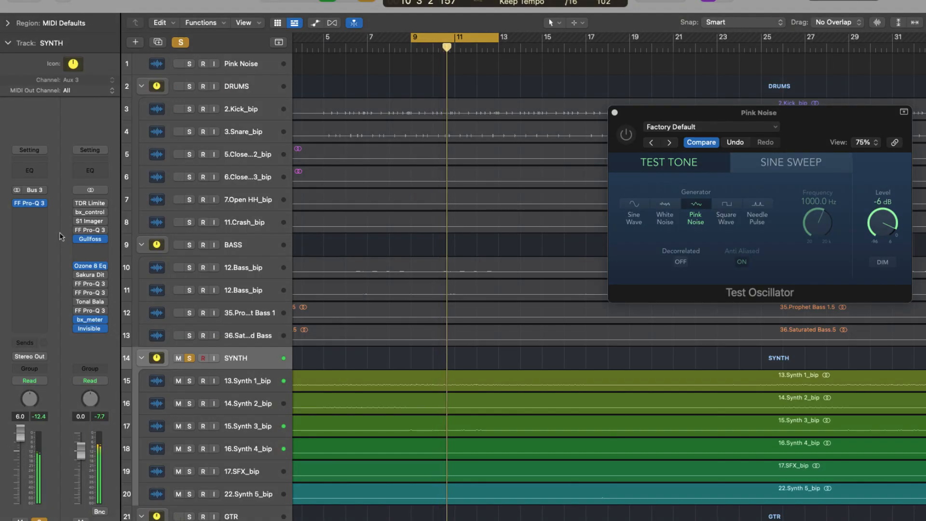
left_click(247, 68)
left_click(190, 65)
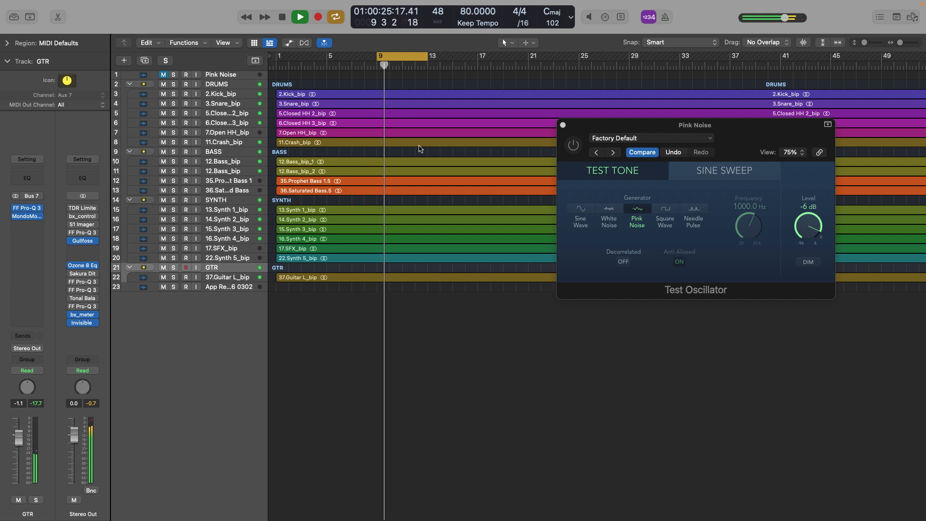
Enlarge the track rows, open the Ozone 8 Equalizer on Stereo Out, reposition its window, and show its Matching controls
key("x")
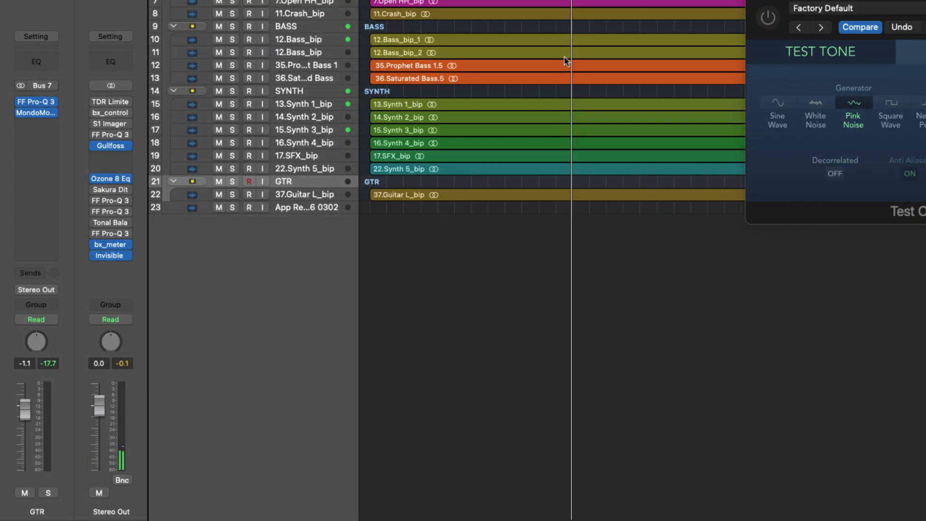
scroll(568, 59, "up", 3)
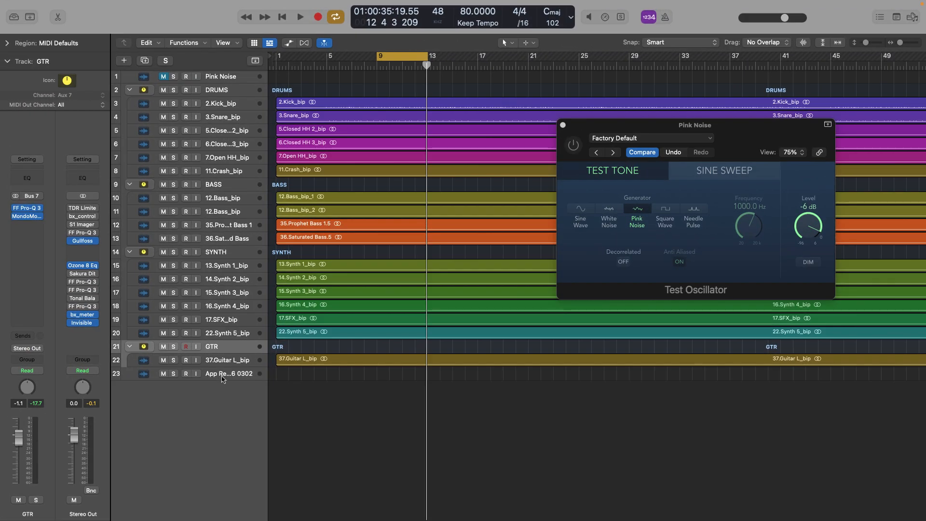
left_click(222, 378)
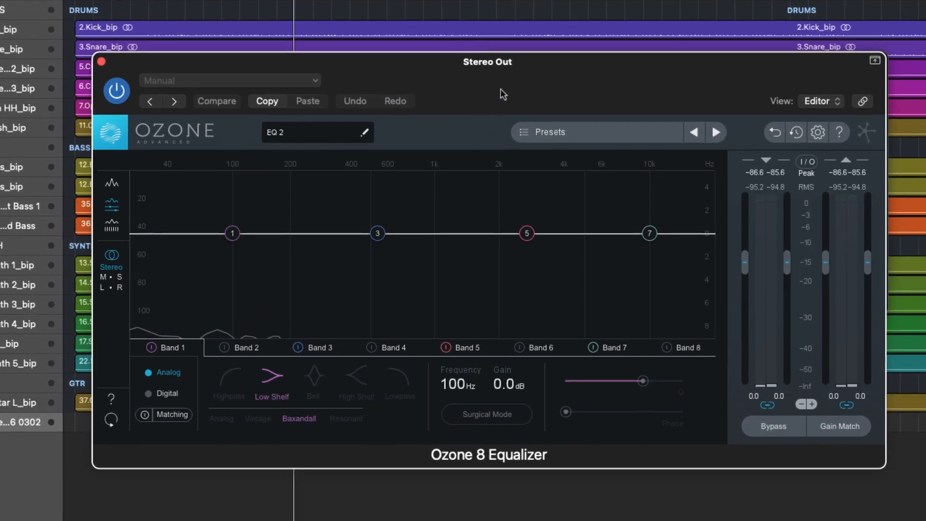
left_click_drag(569, 145, 500, 170)
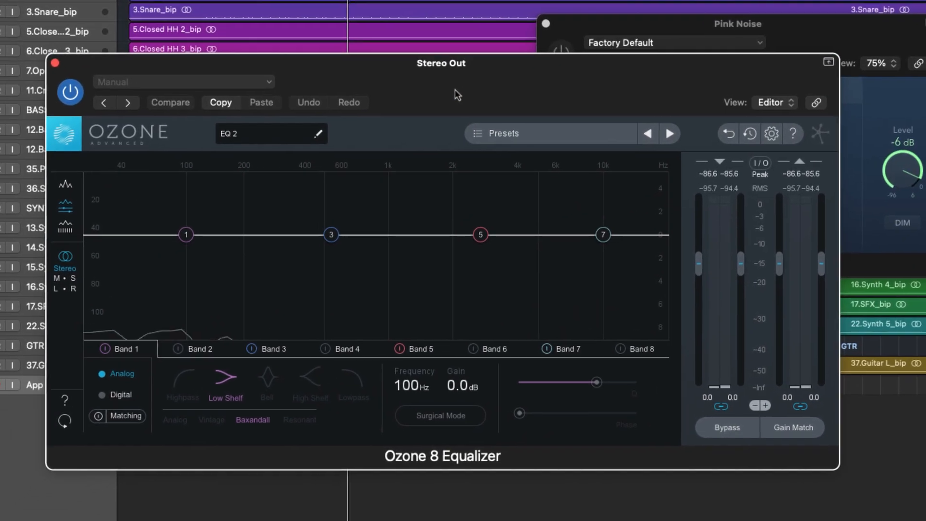
left_click(123, 417)
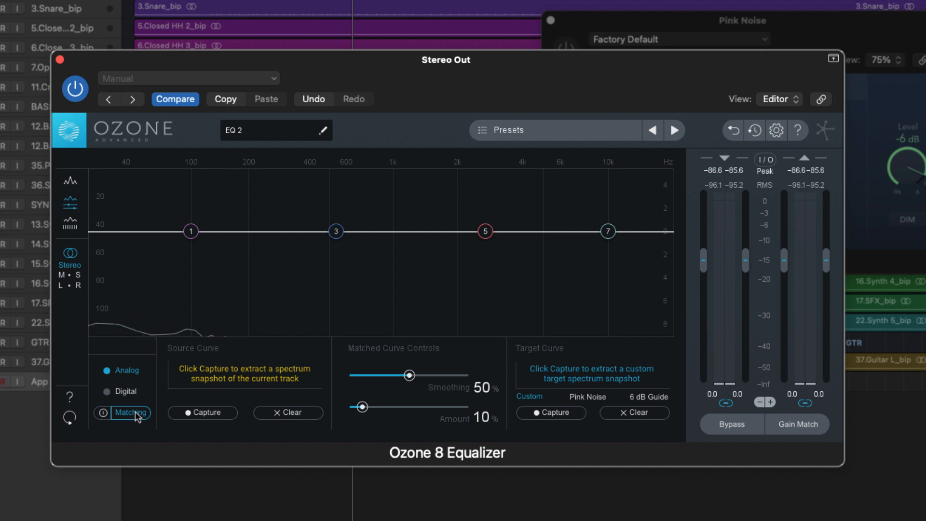
Close the Pink Noise Test Oscillator window and capture the playing mix as Ozone's source curve
left_click(559, 29)
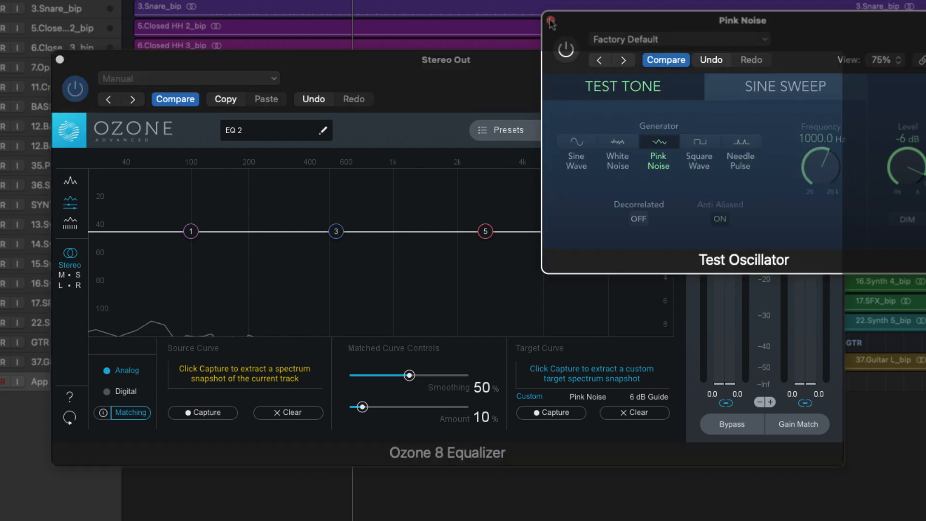
left_click(386, 123)
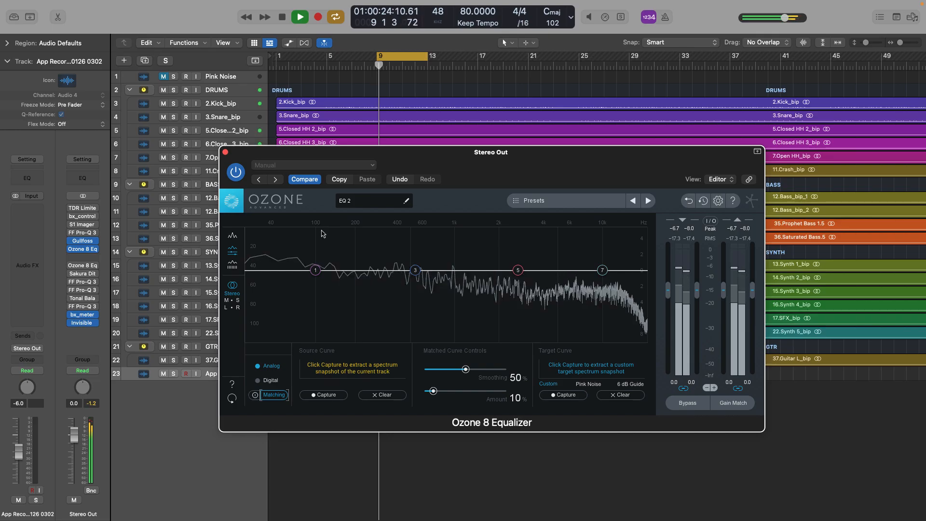
left_click(326, 395)
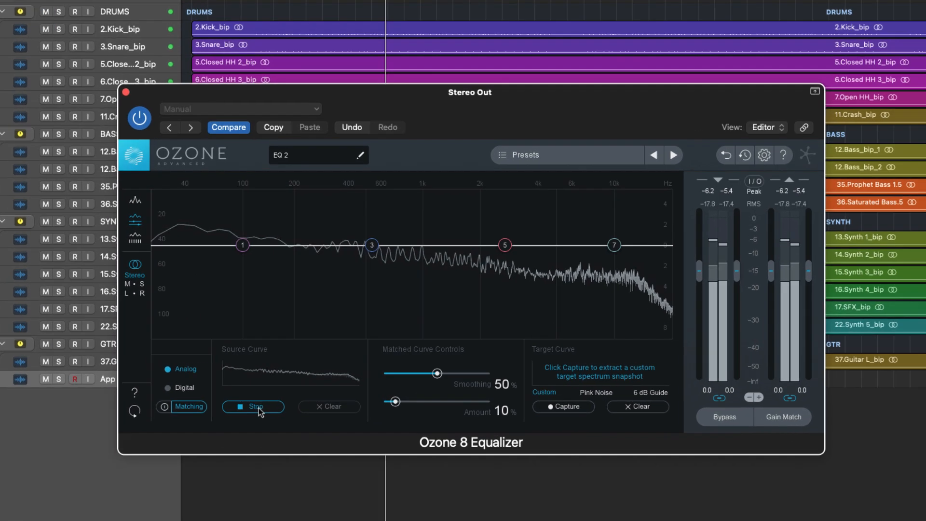
left_click(326, 395)
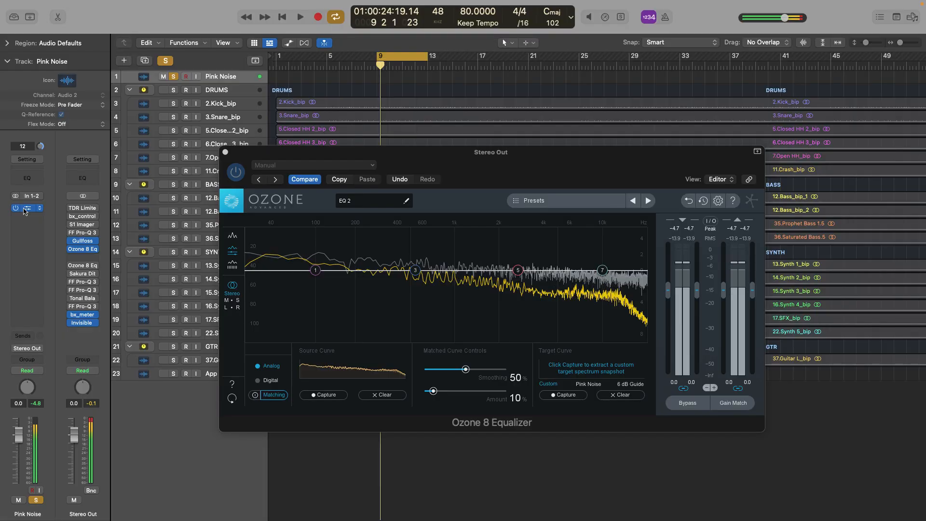
Open the Pink Noise track's Test Oscillator, move its window clear of the Ozone controls, and play the soloed noise
left_click(27, 207)
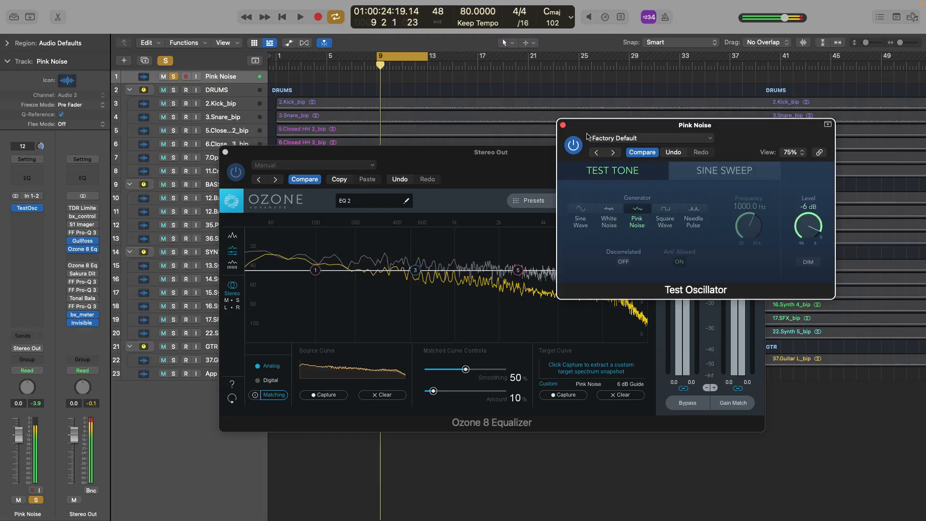
left_click(573, 144)
left_click_drag(583, 129, 780, 170)
key("space")
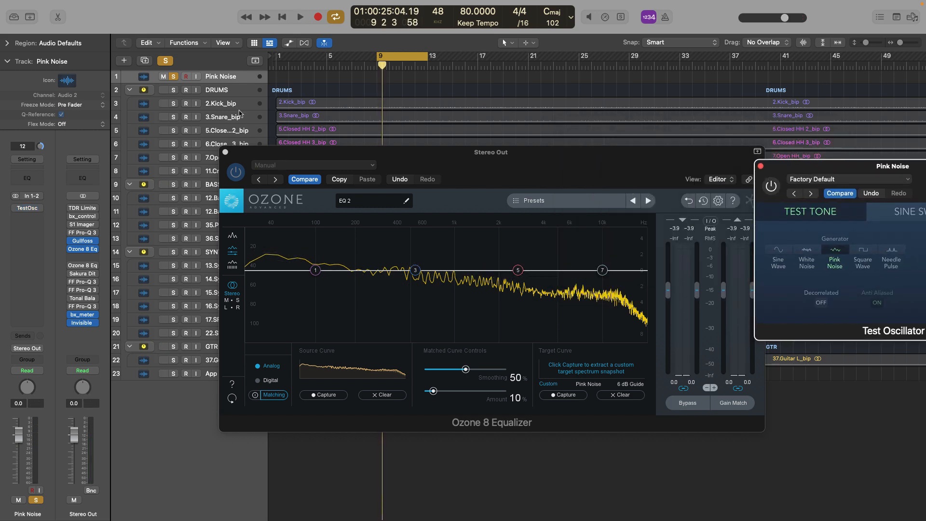
key("space")
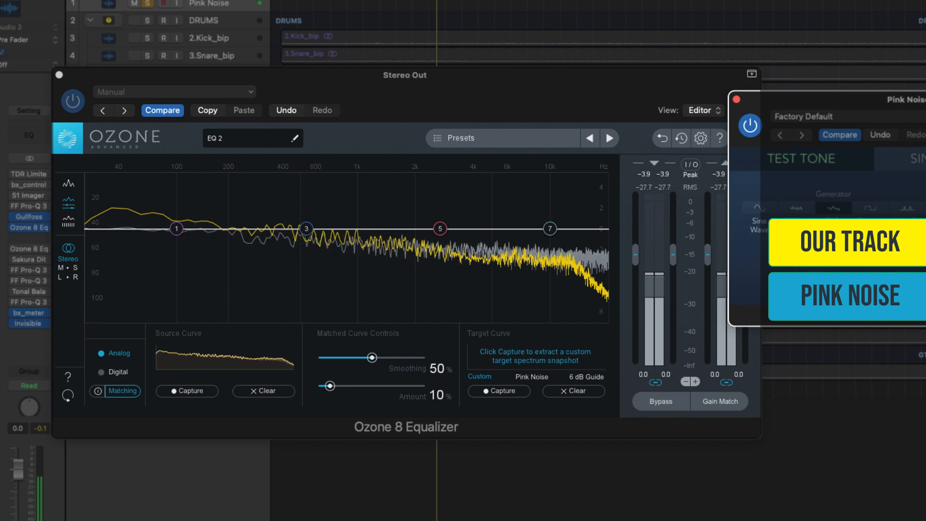
Capture the pink noise as Ozone's target curve, then switch off the Test Oscillator and close its window
left_click(508, 393)
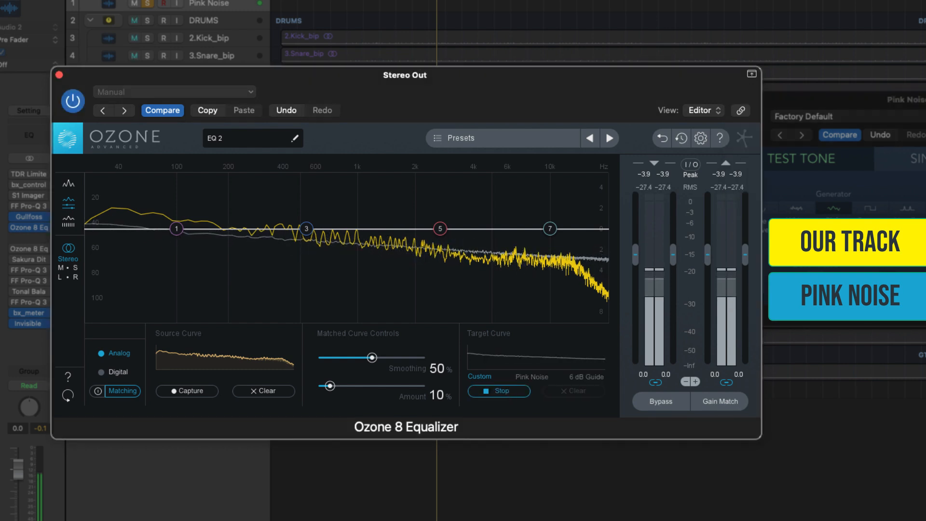
left_click(849, 290)
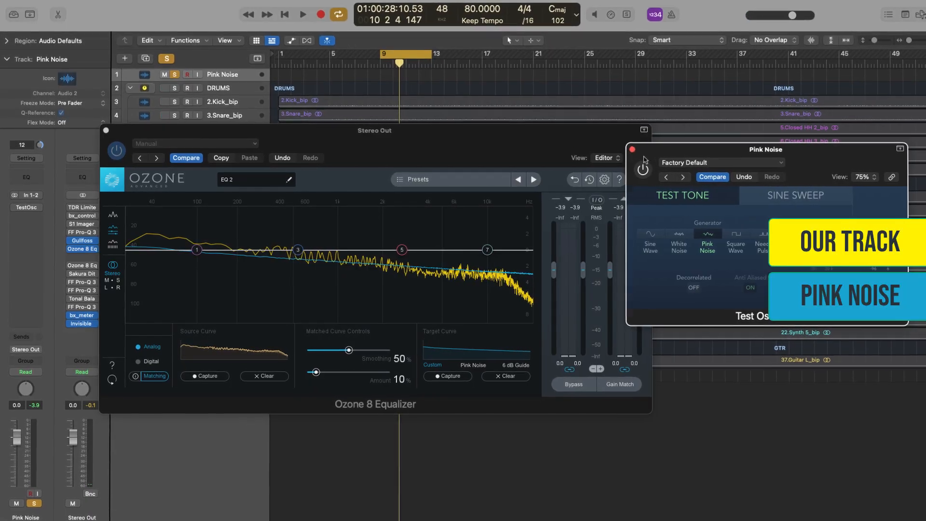
left_click(632, 149)
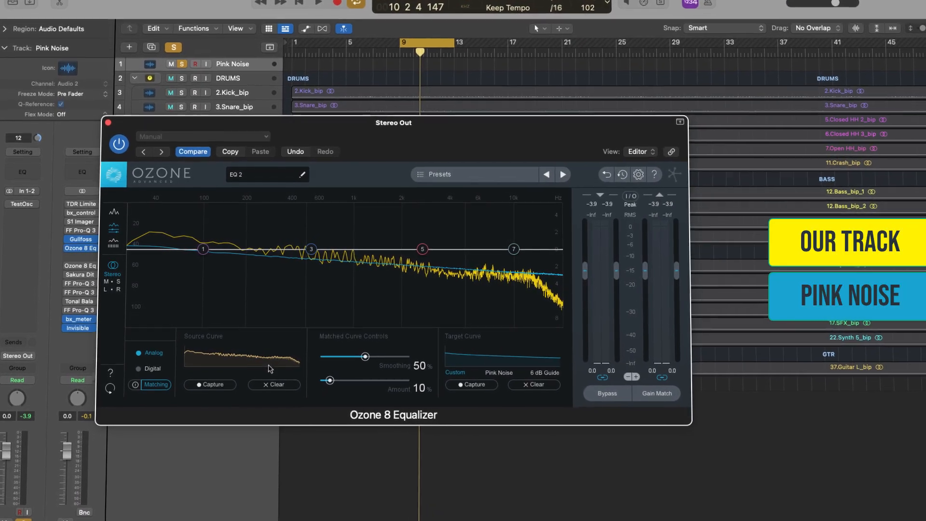
Raise the matched curve's Amount in the Ozone 8 Equalizer and fine-tune the match
left_click_drag(330, 380, 353, 394)
mouse_move(394, 367)
left_mouse_down()
mouse_move(412, 369)
mouse_move(380, 370)
left_mouse_up()
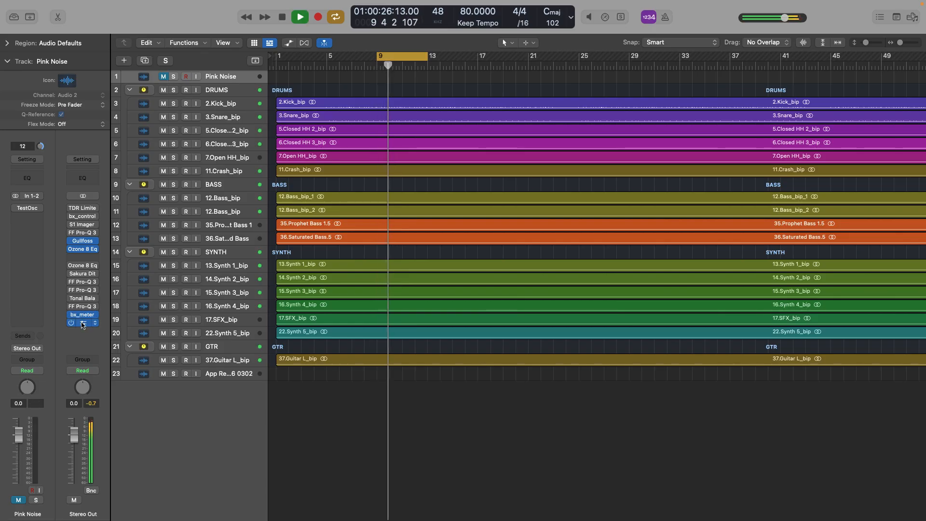
Open the Invisible Limiter on Stereo Out during playback, check its gain reduction, and close it
left_click(83, 324)
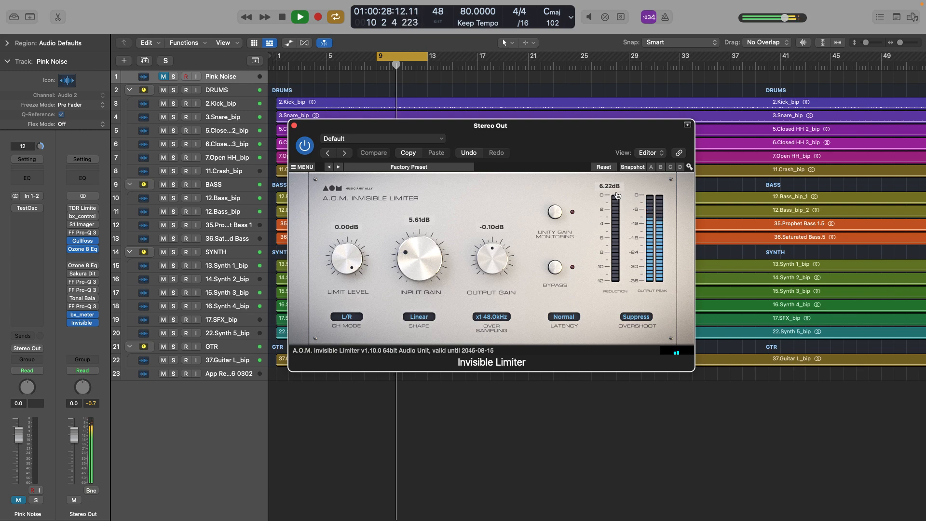
left_click(294, 126)
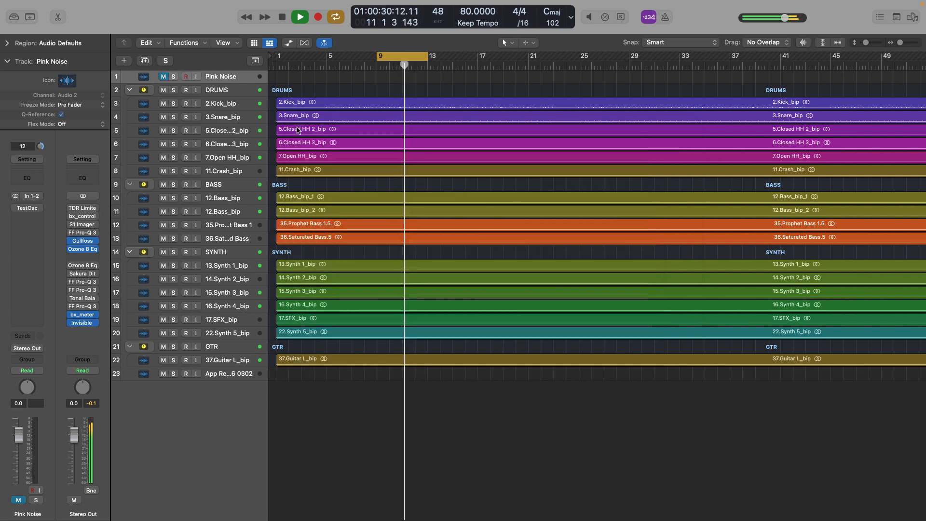